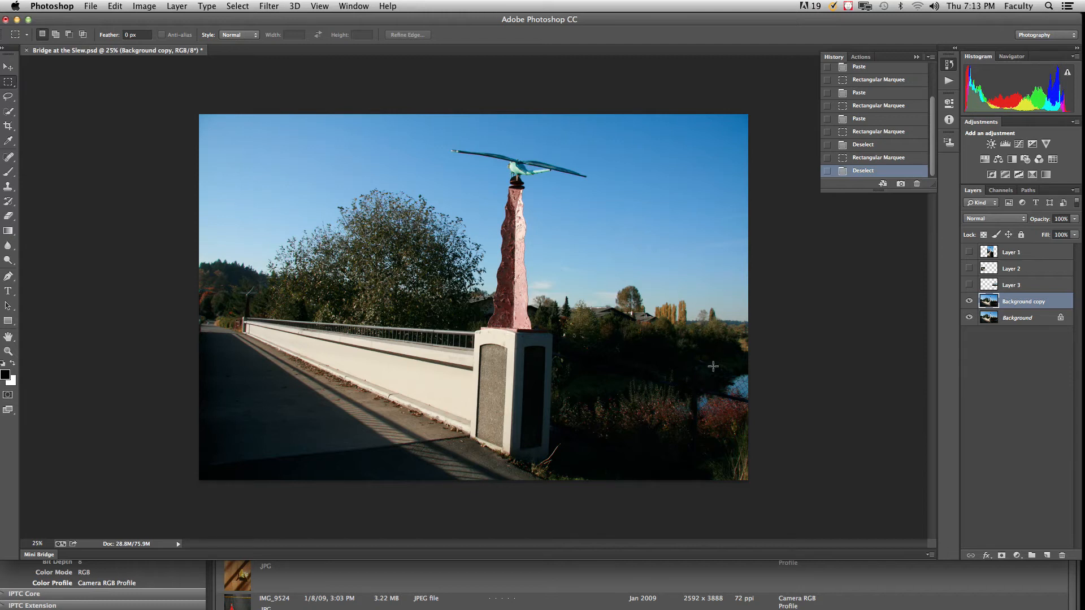
Marquee-select the pond area at the photo's right edge and copy and paste it onto a new layer.
drag(679, 352, 752, 417)
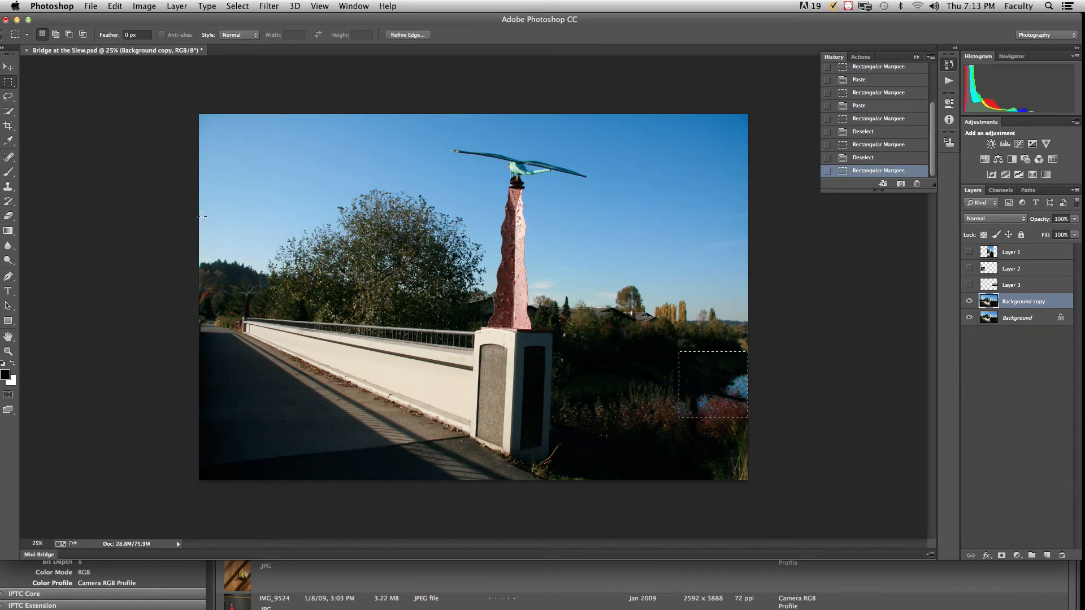
click(116, 7)
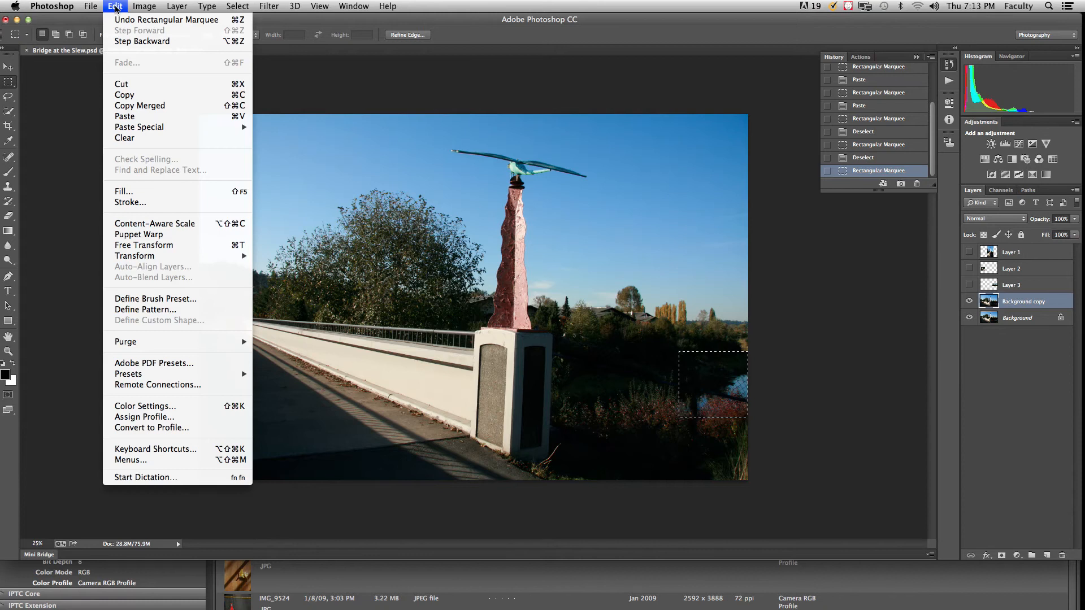
click(124, 95)
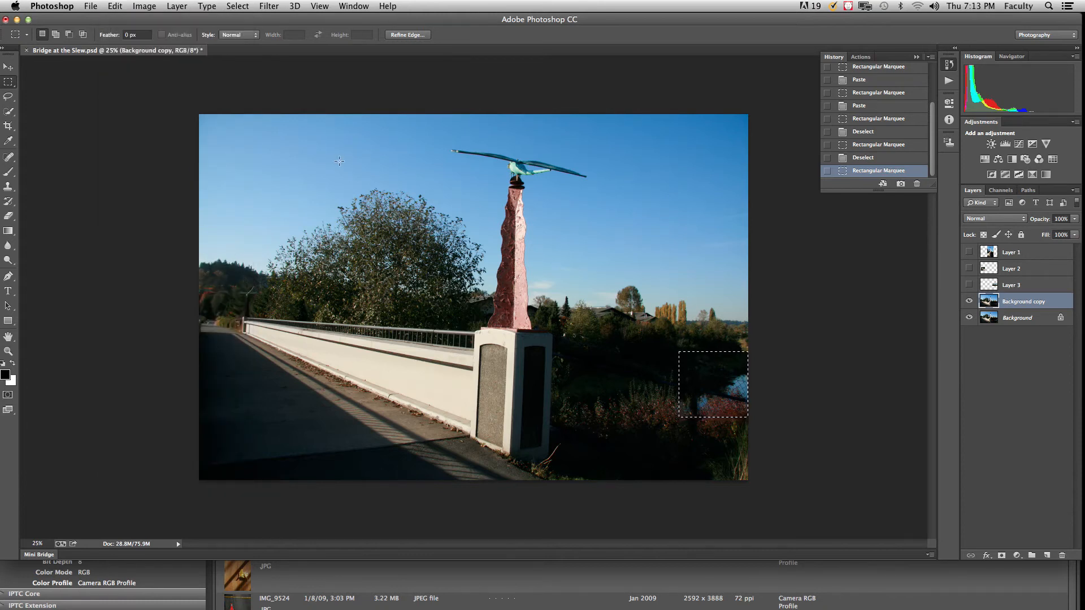
click(114, 6)
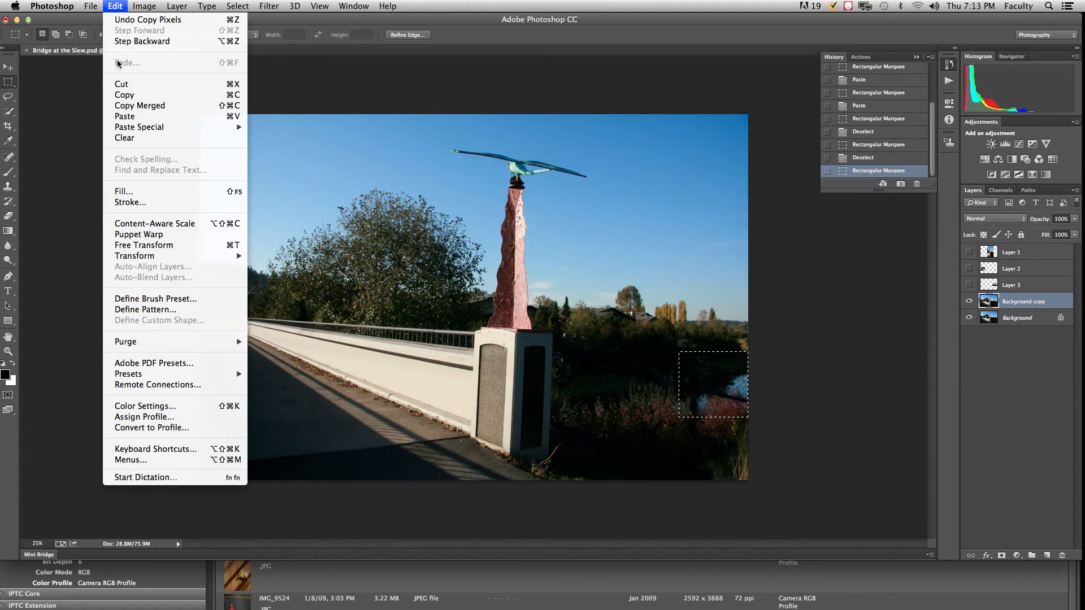
click(125, 116)
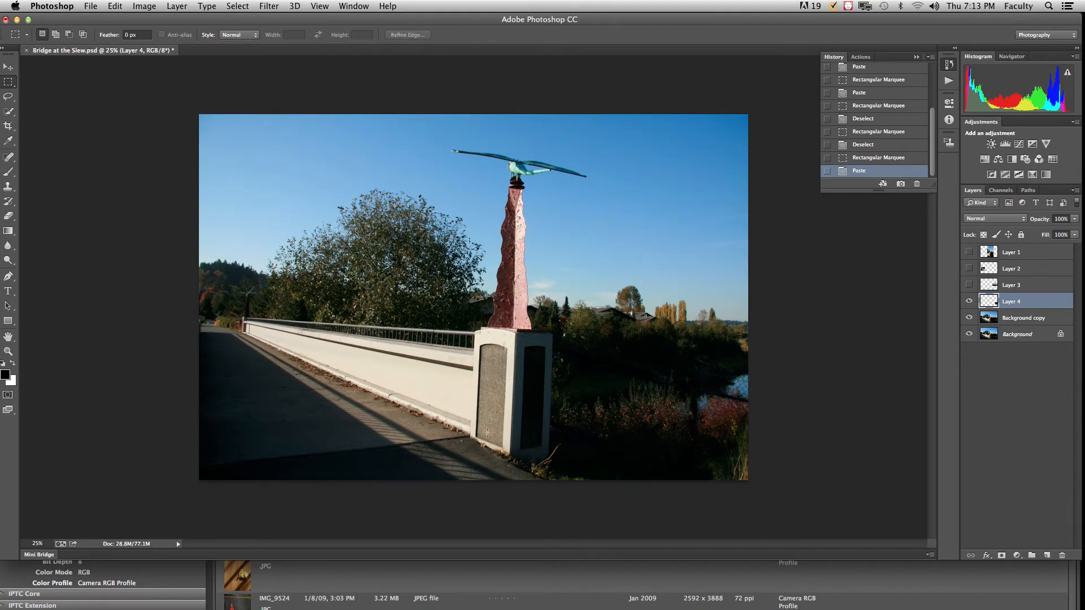
Marquee-select the shadowed pavement and wall base just beside the pillar's foot.
drag(485, 413, 392, 459)
drag(391, 478, 391, 478)
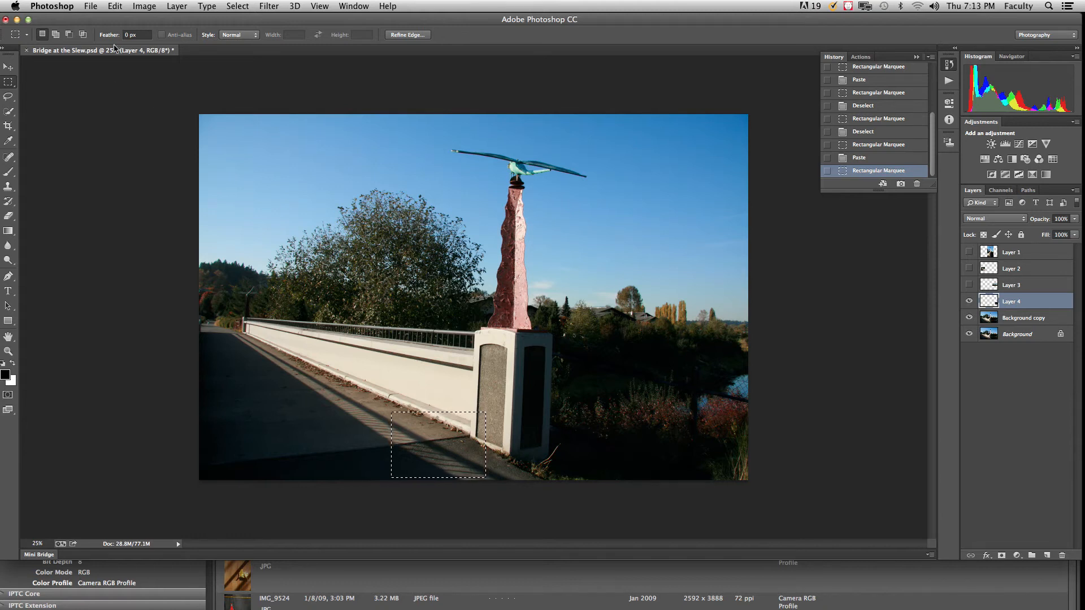
click(116, 6)
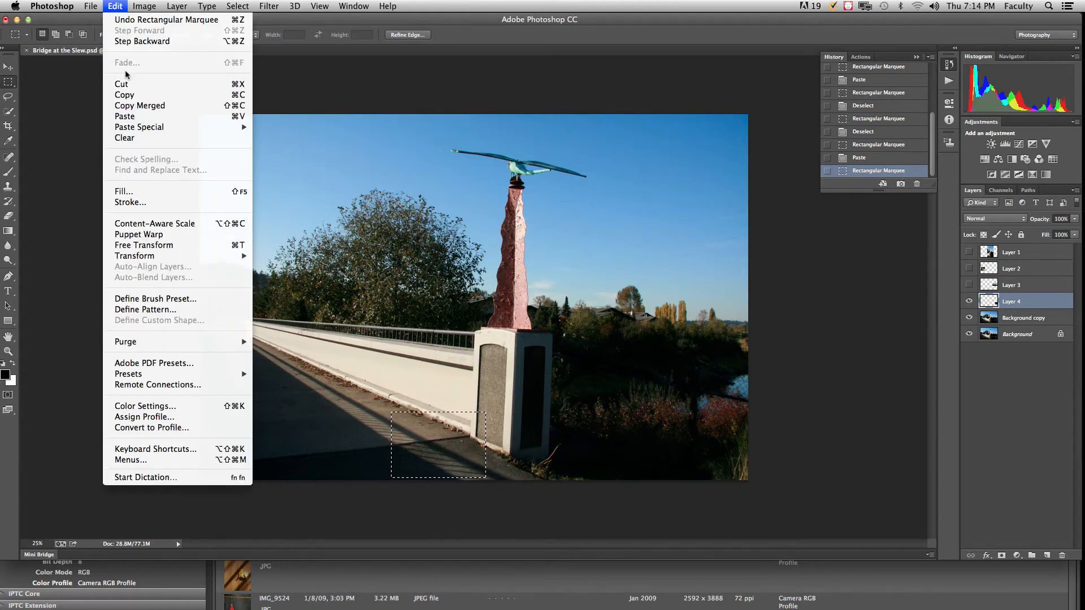
click(131, 95)
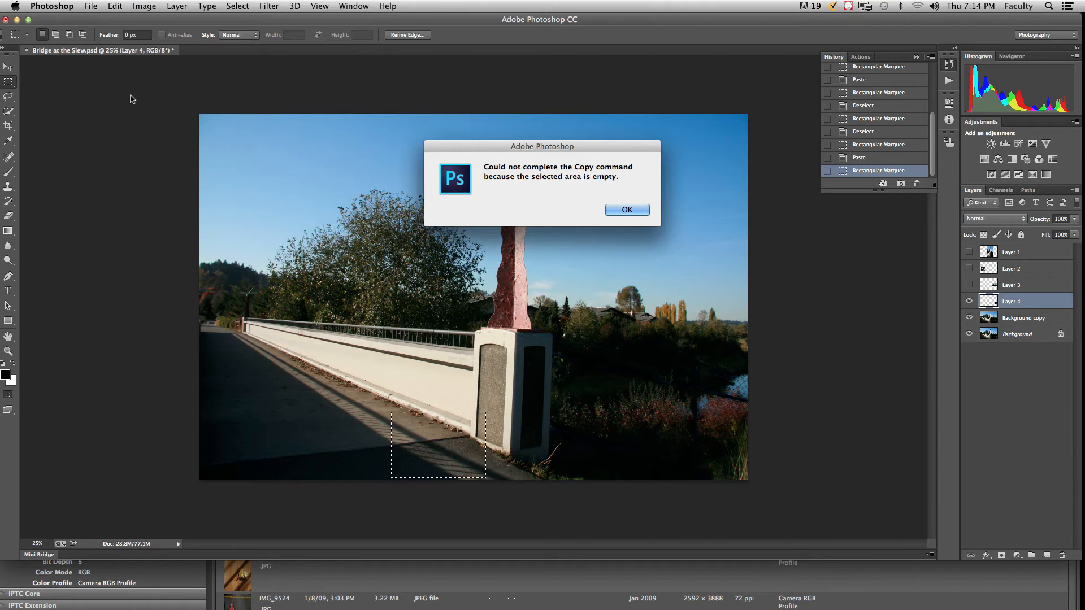
click(620, 210)
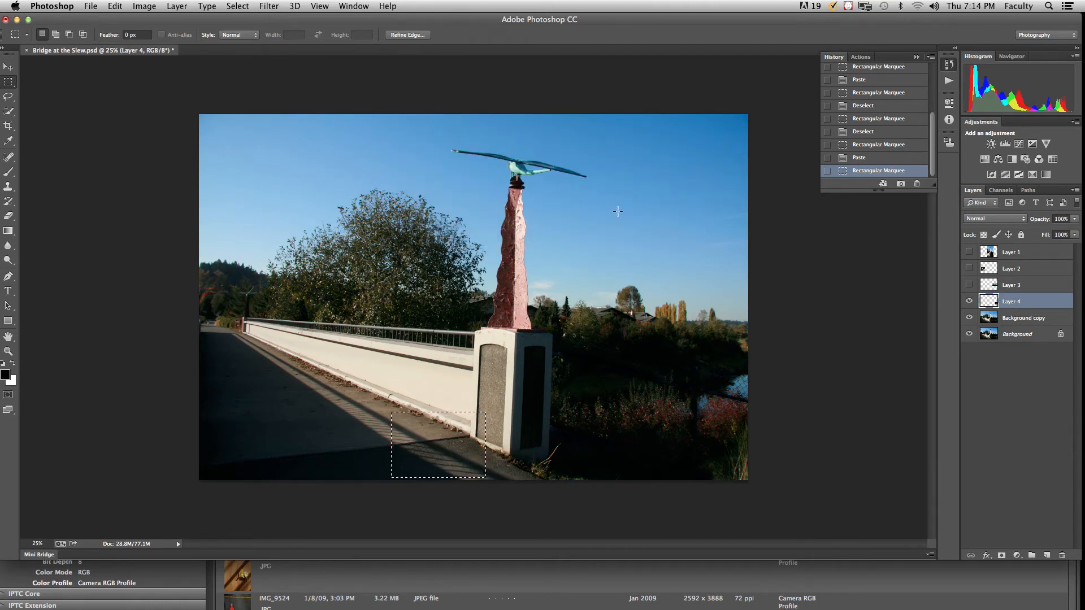
Copy the selected pavement area from the Background copy layer and paste it onto a new layer.
click(1008, 319)
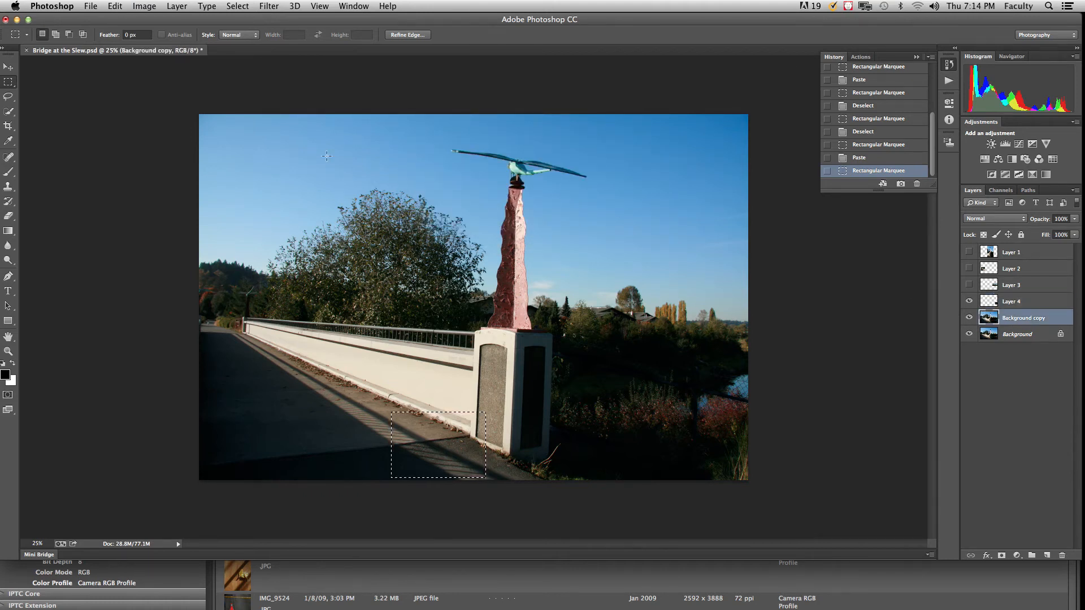
click(116, 7)
click(121, 100)
click(116, 6)
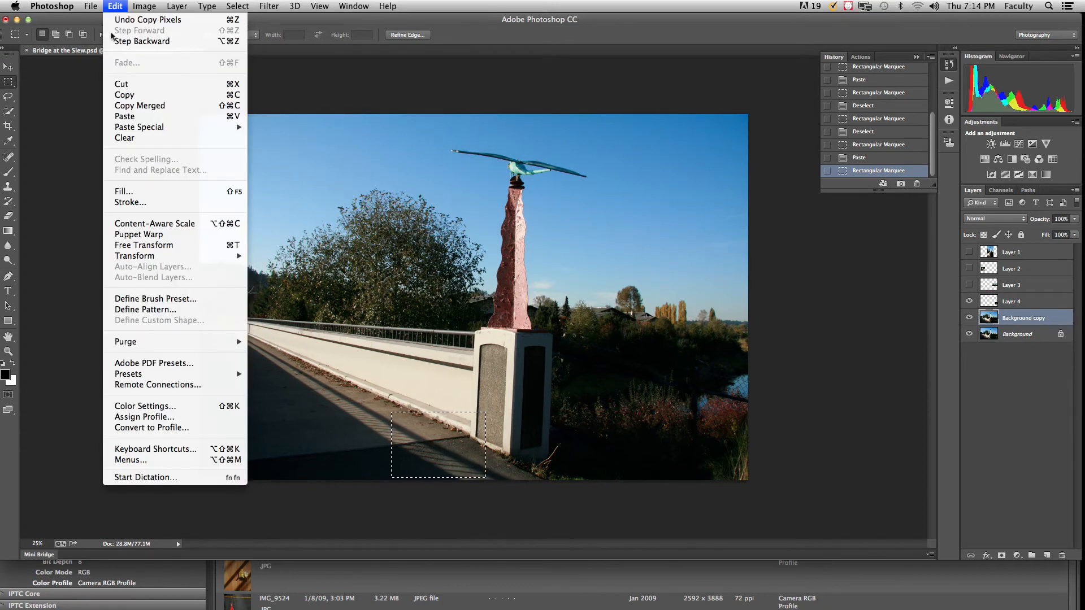
click(124, 116)
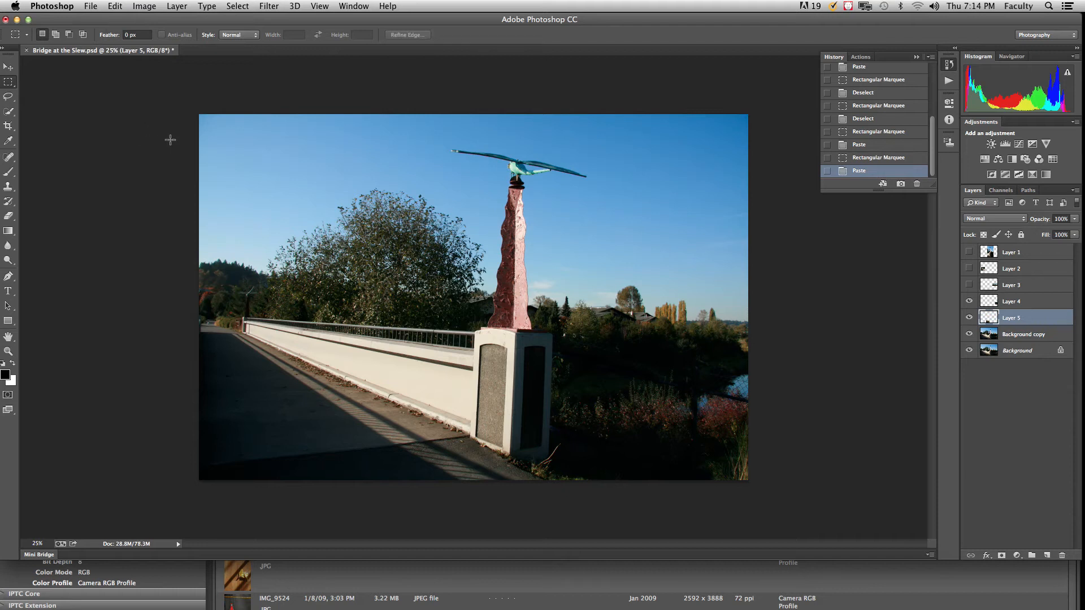
Marquee-select the bird sculpture on top of the column, including both outstretched wings.
drag(452, 139, 588, 193)
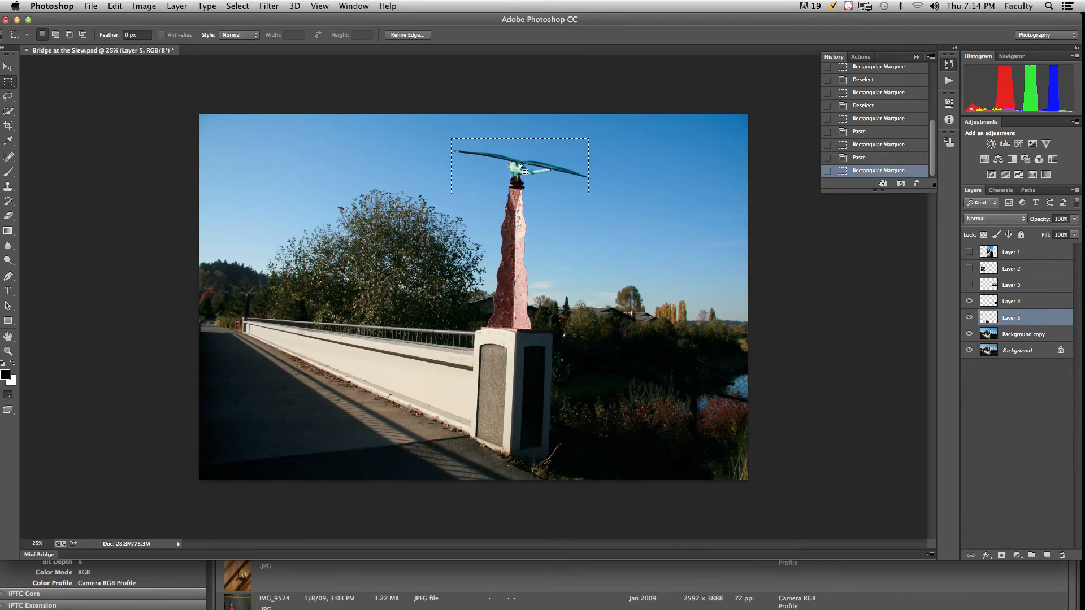
click(115, 6)
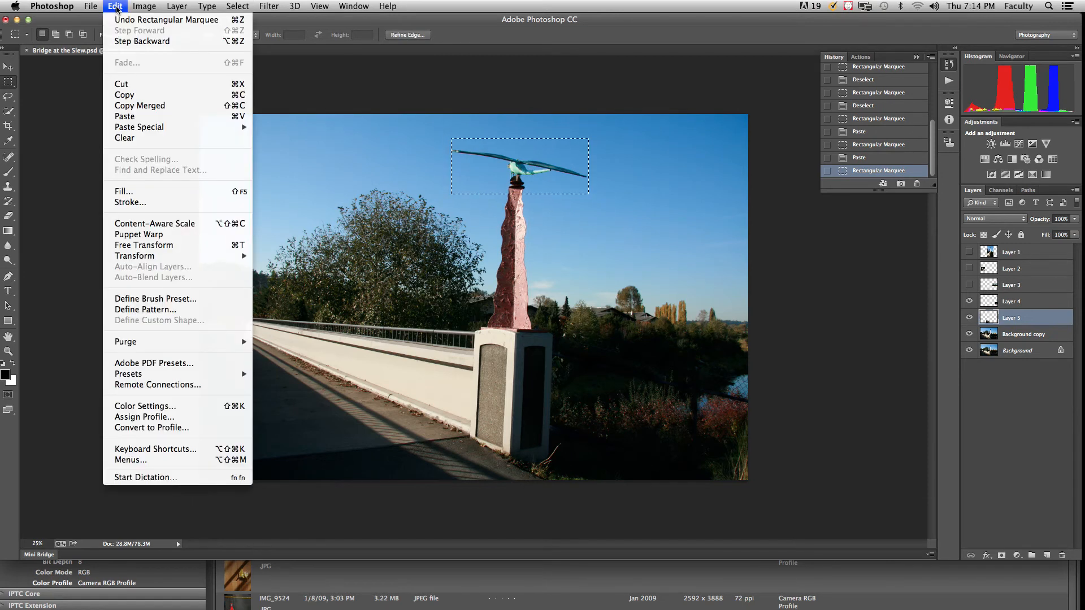
click(128, 95)
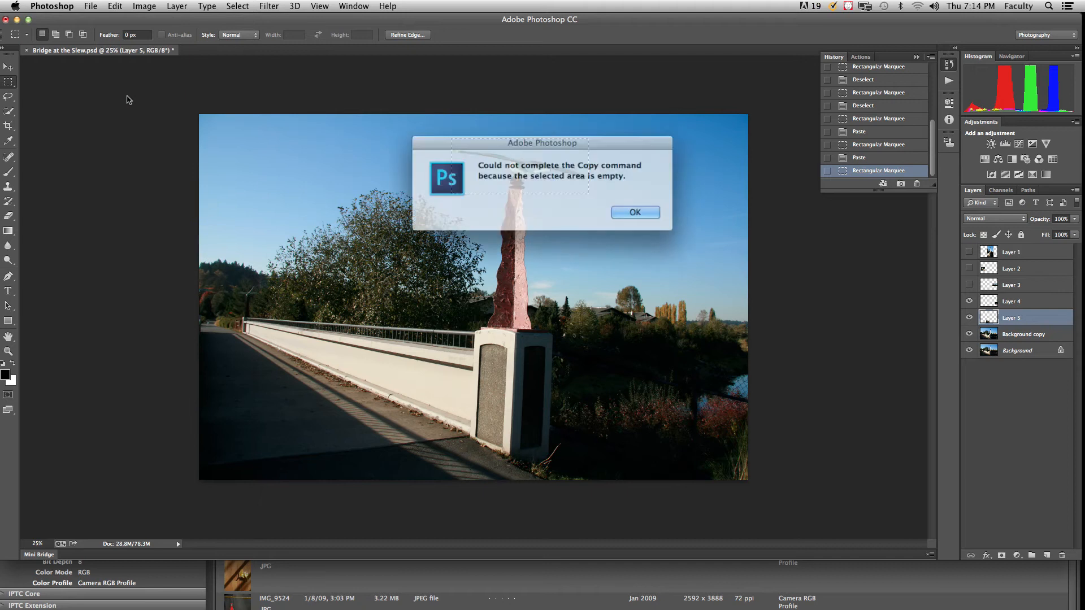
click(616, 210)
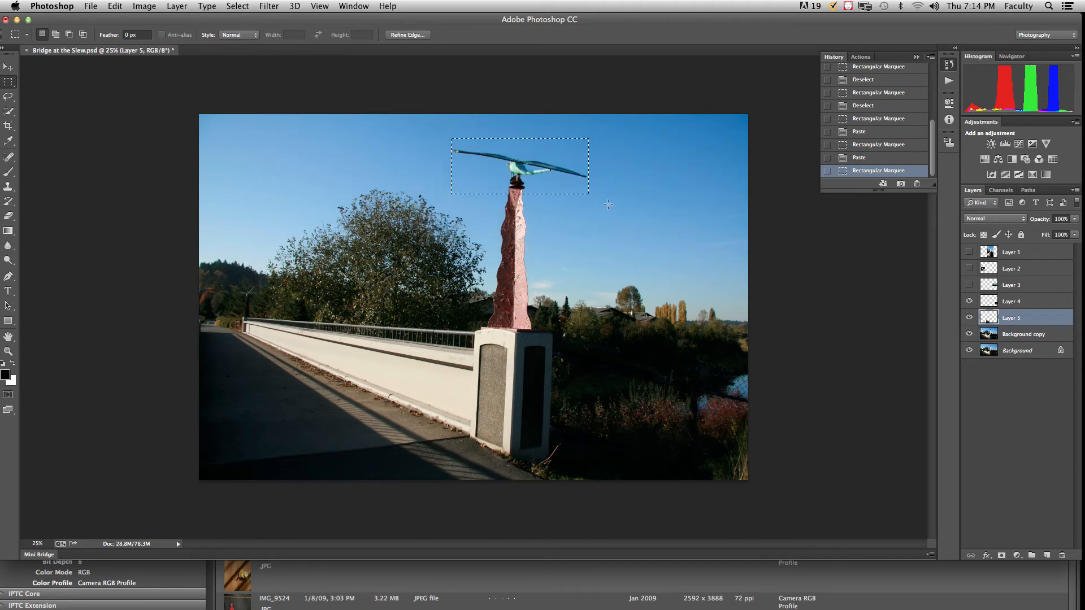
Copy the selected bird sculpture area from the Background copy layer and paste it onto a new layer.
click(1027, 336)
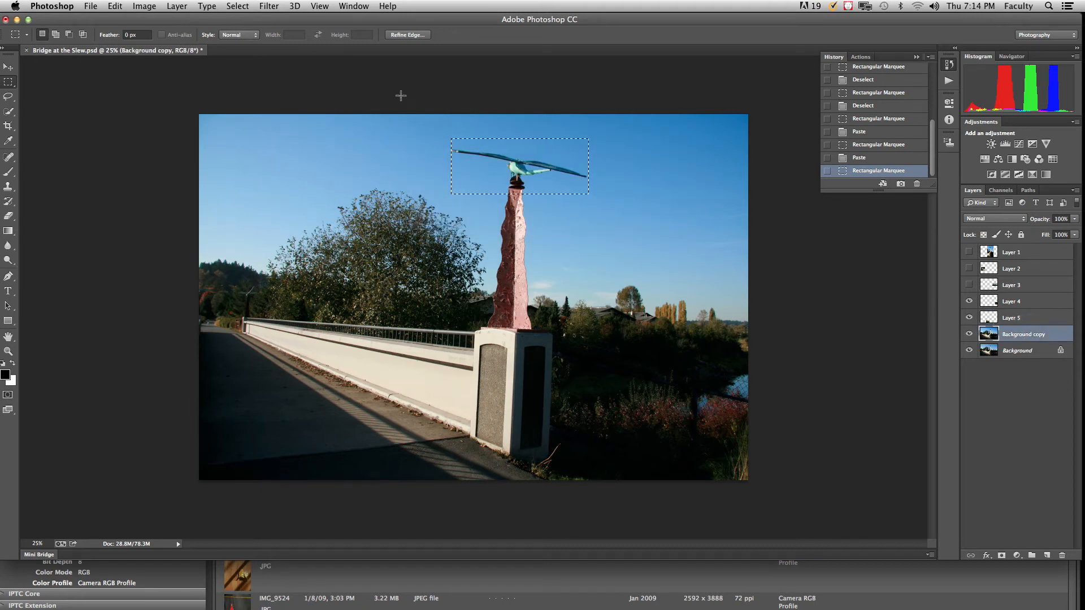
click(114, 6)
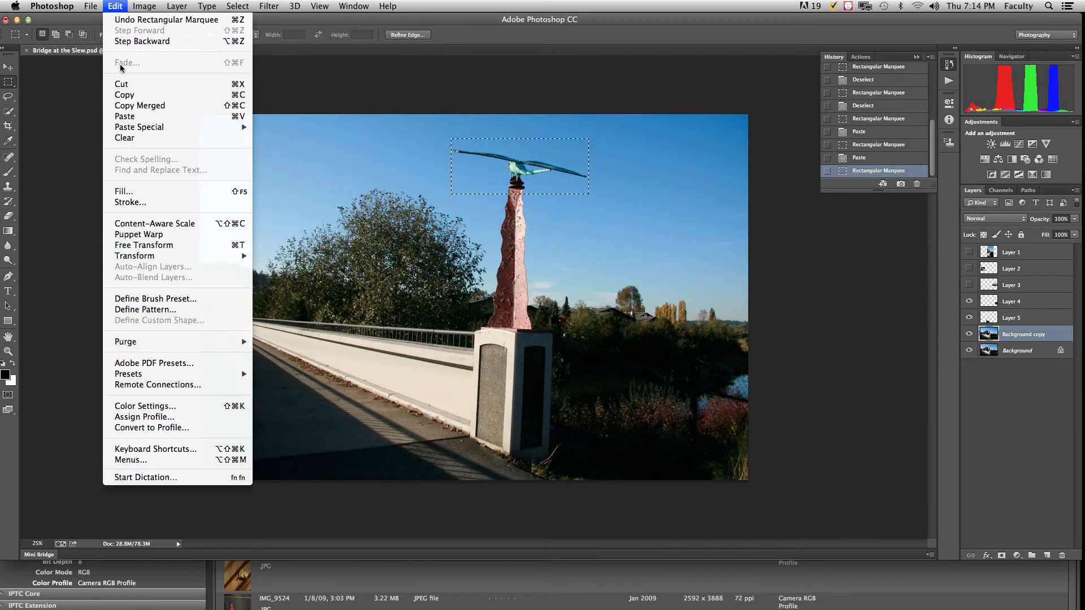
click(122, 94)
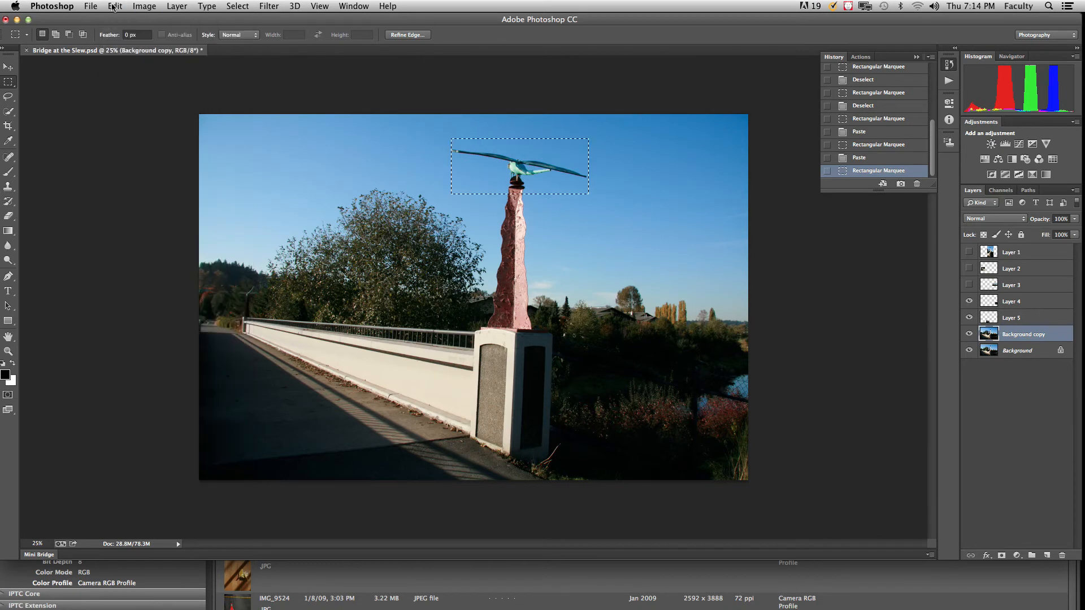
click(114, 6)
click(126, 117)
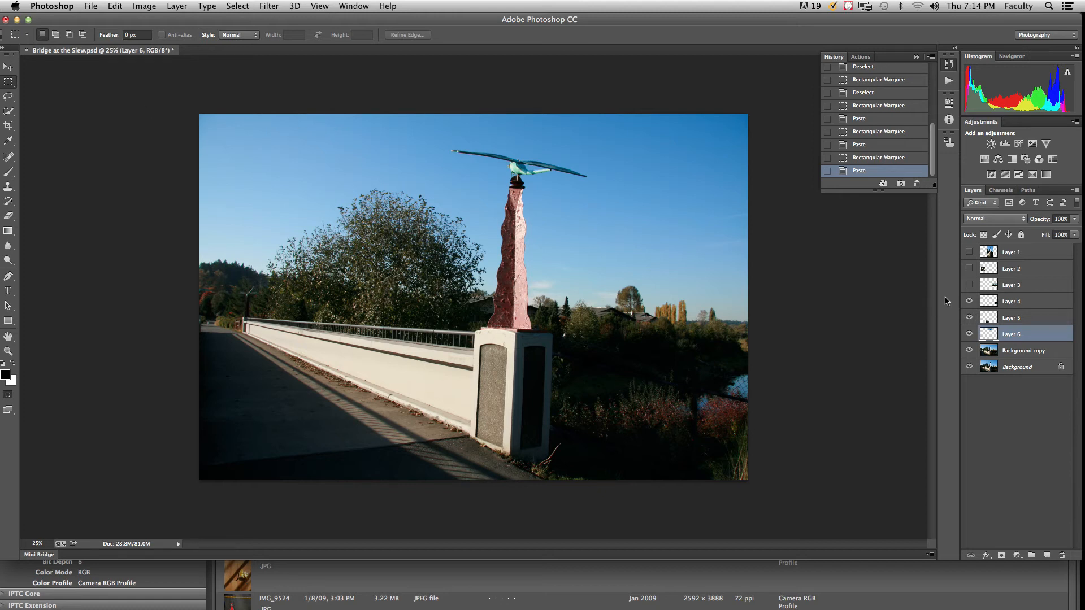
Hide the Background and Background copy layers and show Layers 3, 2 and 1.
click(970, 365)
click(969, 352)
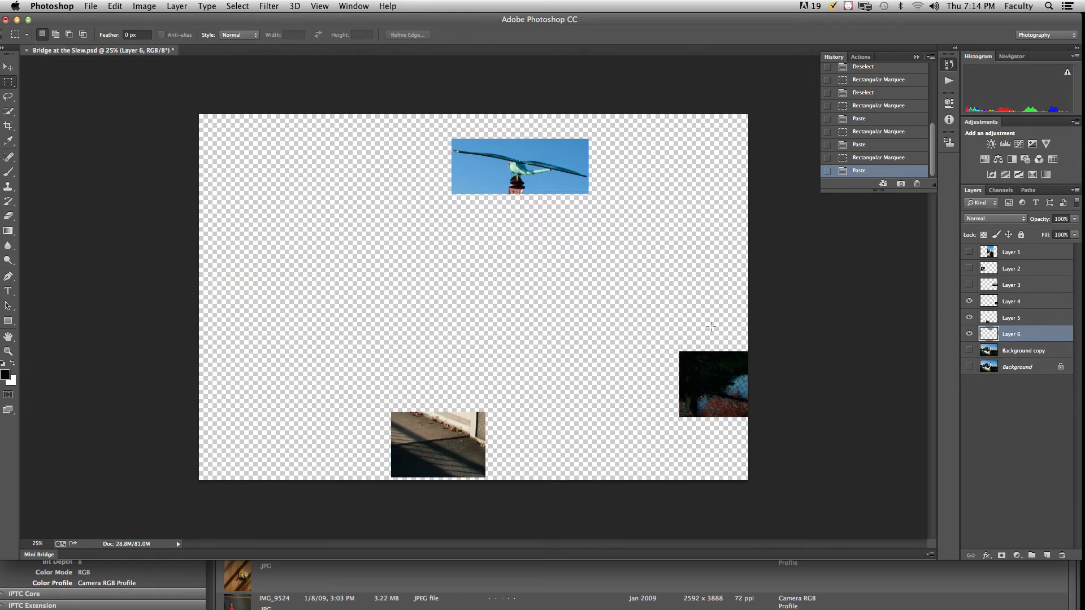
click(969, 286)
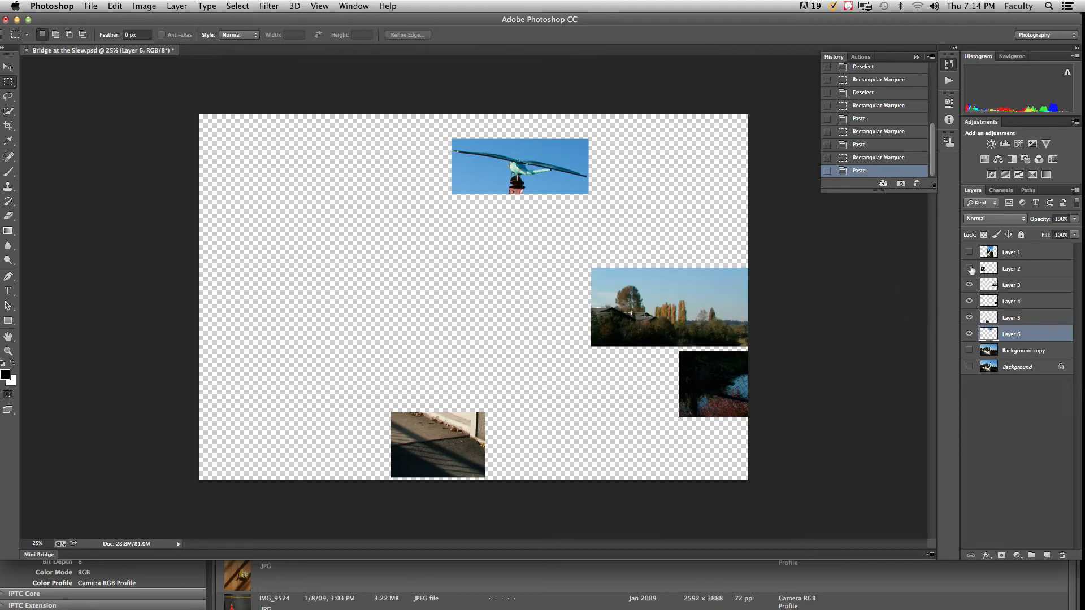
click(970, 269)
click(969, 253)
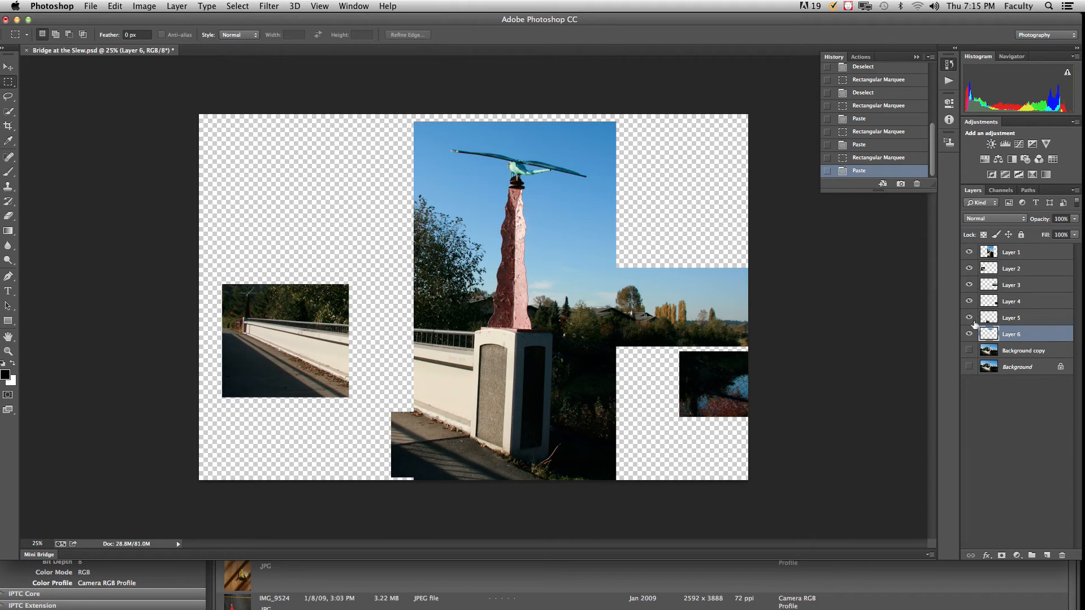
Hide Layers 1, 3, 4, 5 and 6 to isolate the bridge wall crop on Layer 2.
click(968, 254)
click(969, 285)
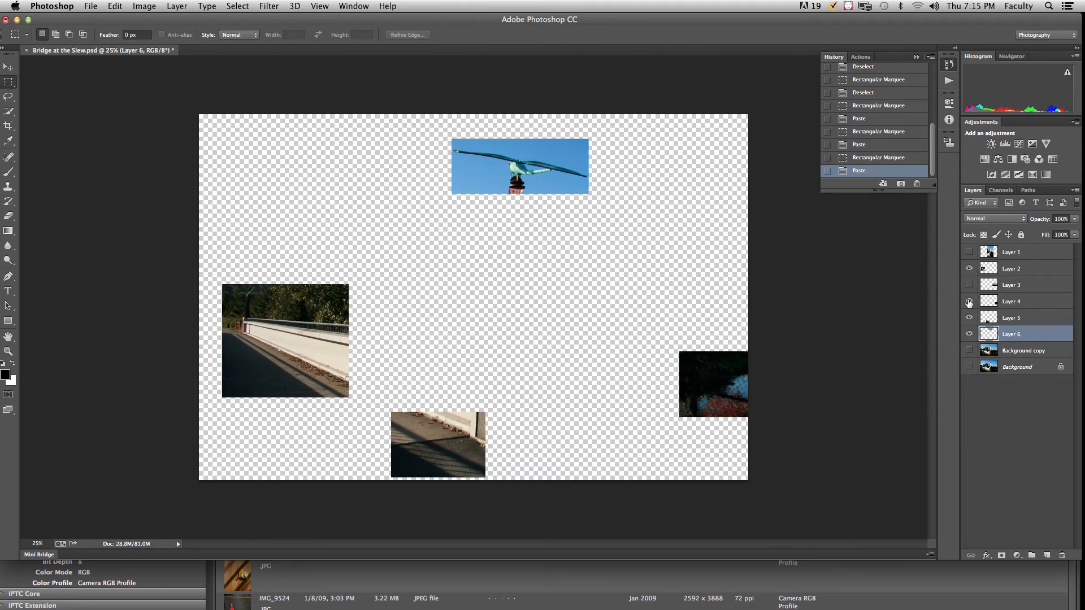
click(970, 301)
click(969, 318)
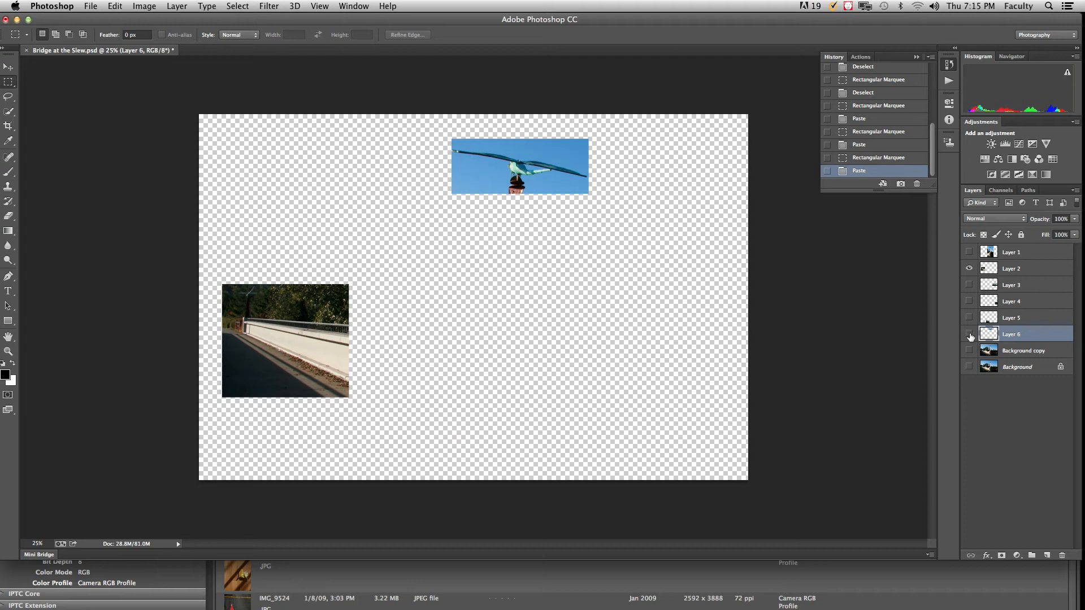
click(970, 335)
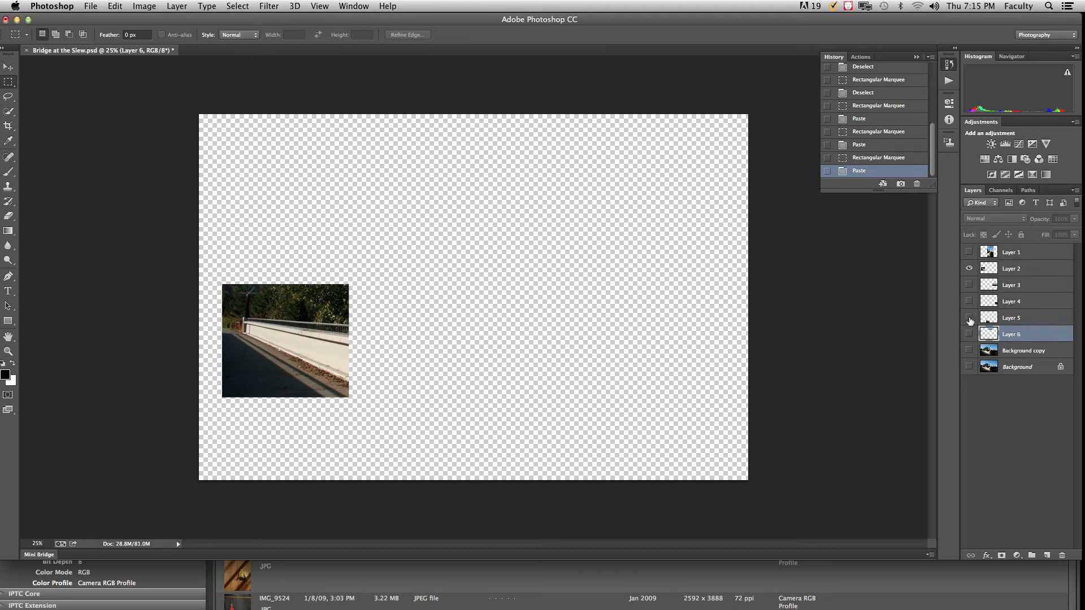
Hide Layer 2, view the bird crop on Layer 6 alone, and switch to the pavement crop on Layer 5.
click(969, 270)
click(970, 336)
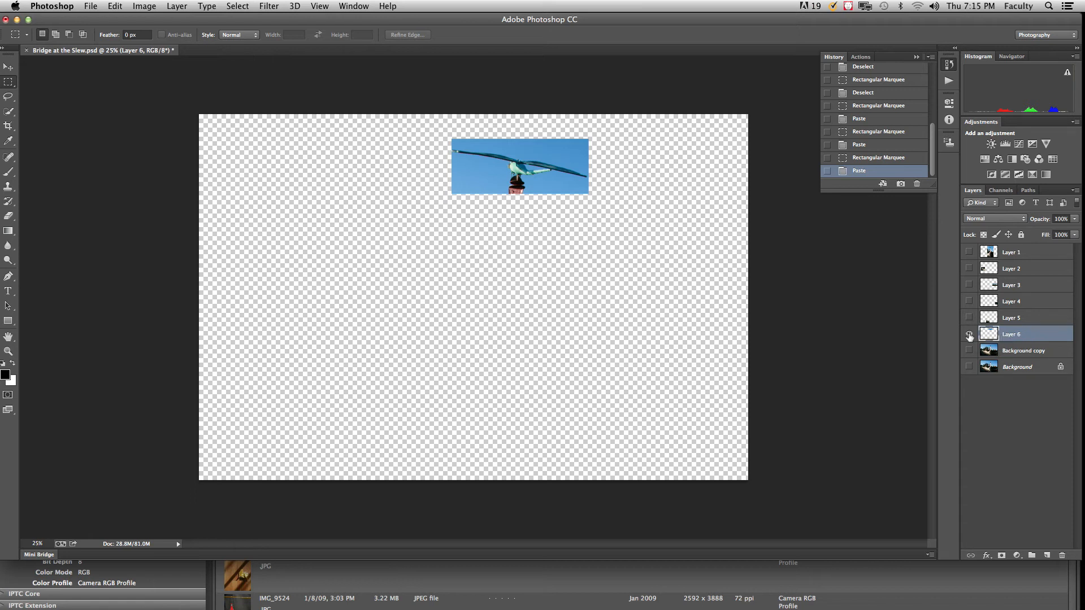
click(970, 334)
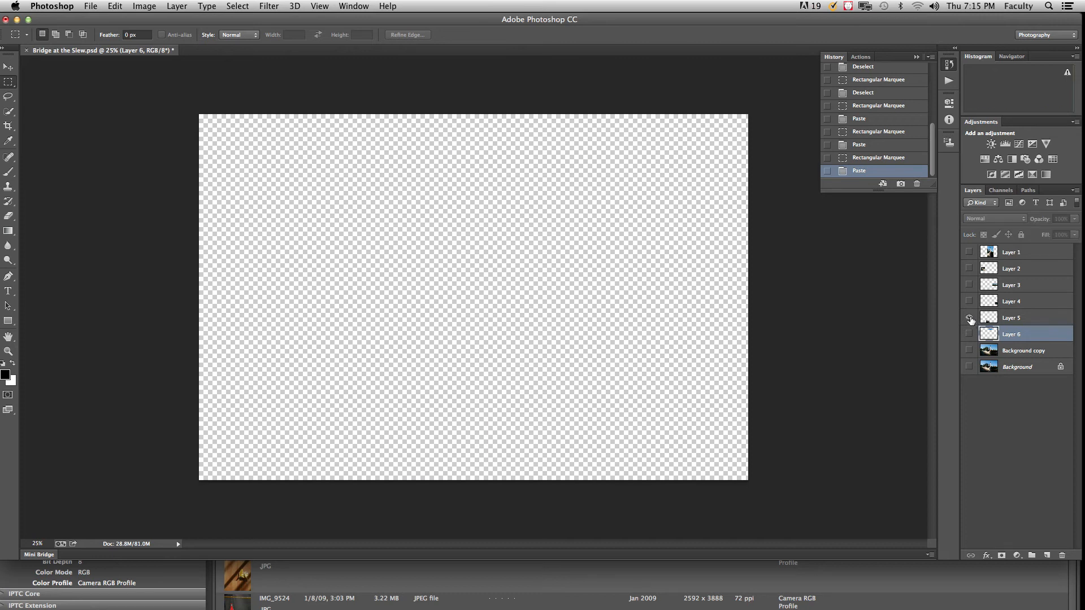
click(970, 318)
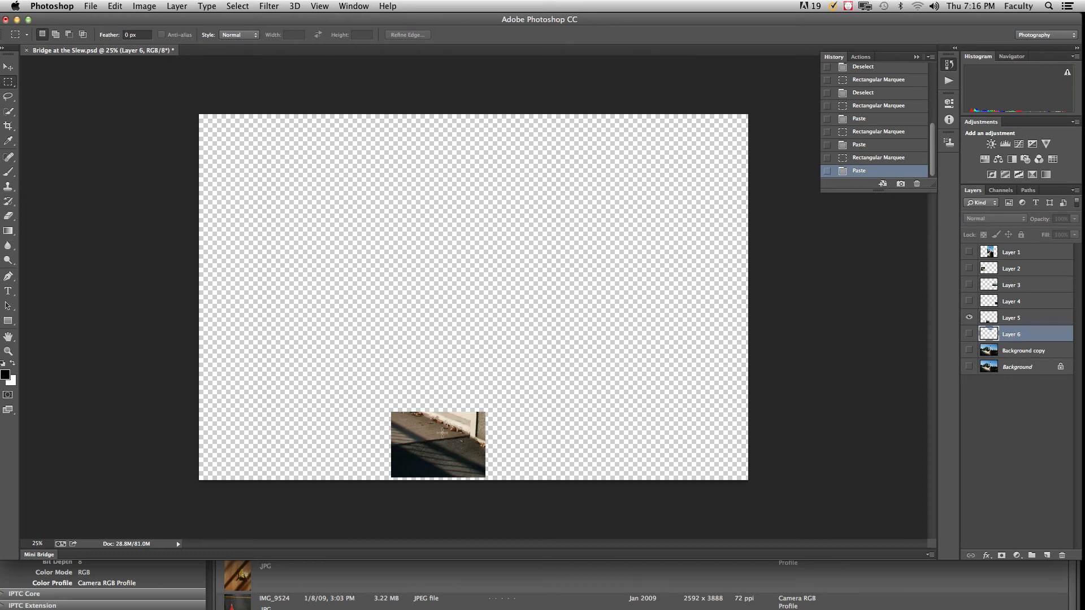
Select Layer 4, view its pond crop alone, and switch to the treeline crop on Layer 3.
click(993, 305)
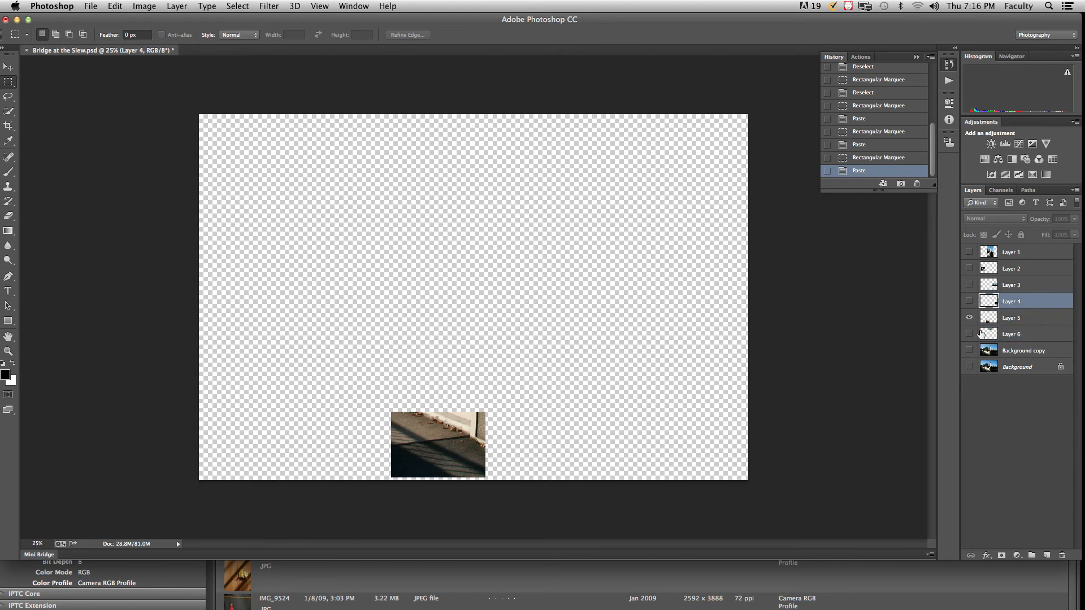
click(969, 302)
click(970, 318)
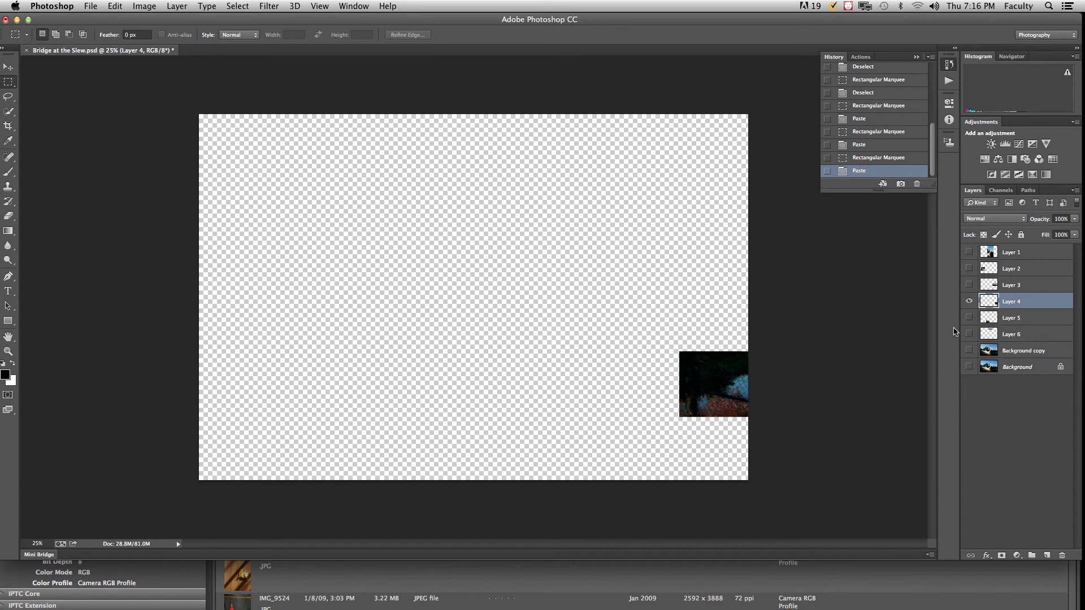
click(970, 302)
click(969, 285)
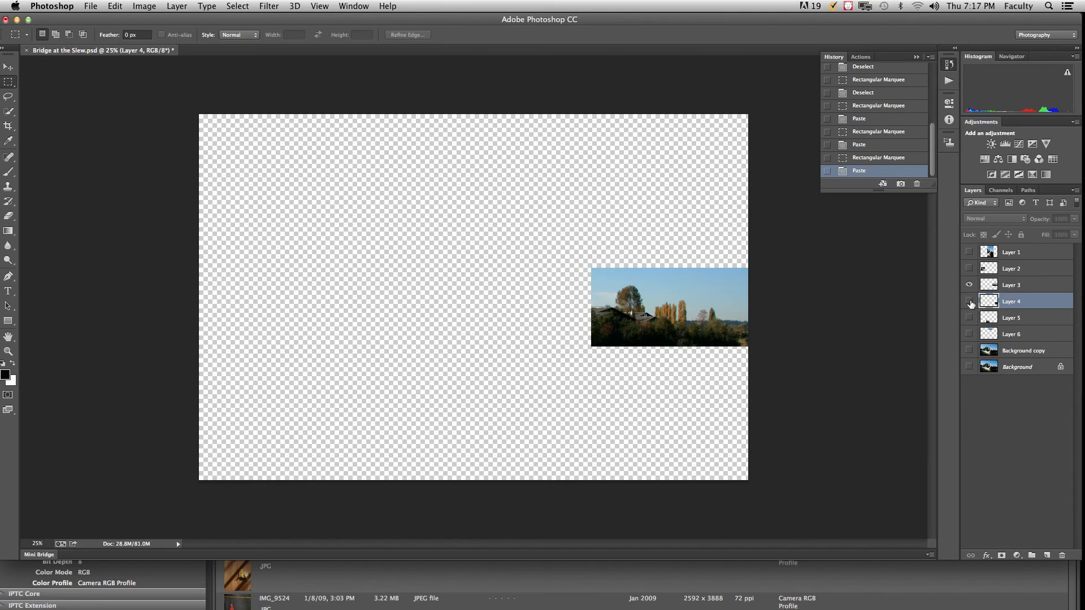
View the Layer 2 crop alone in place of Layer 3, and leave only the column crop on Layer 1 visible.
click(969, 284)
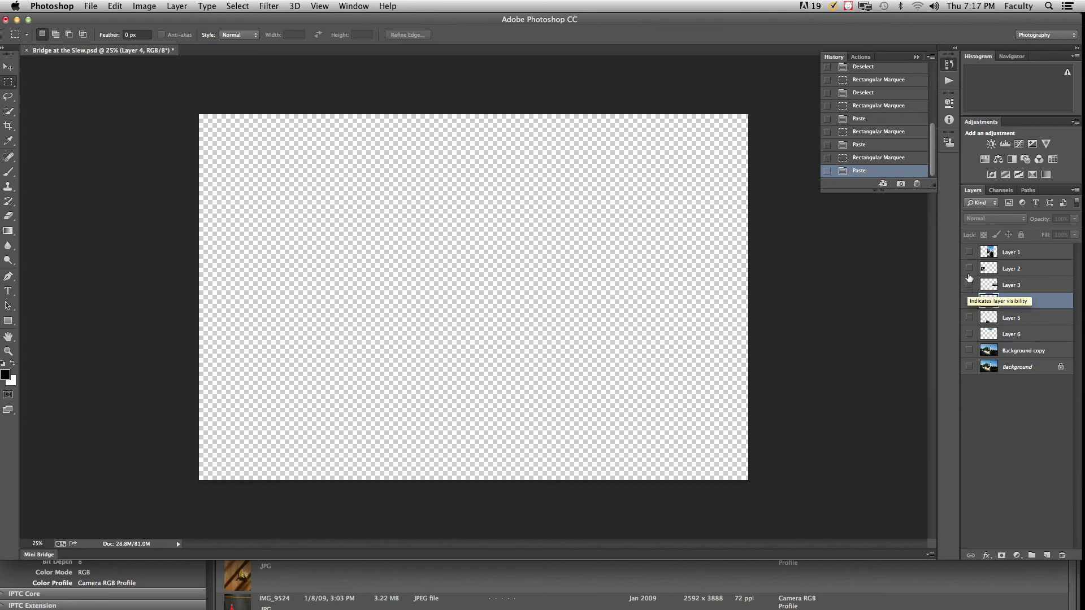
click(969, 269)
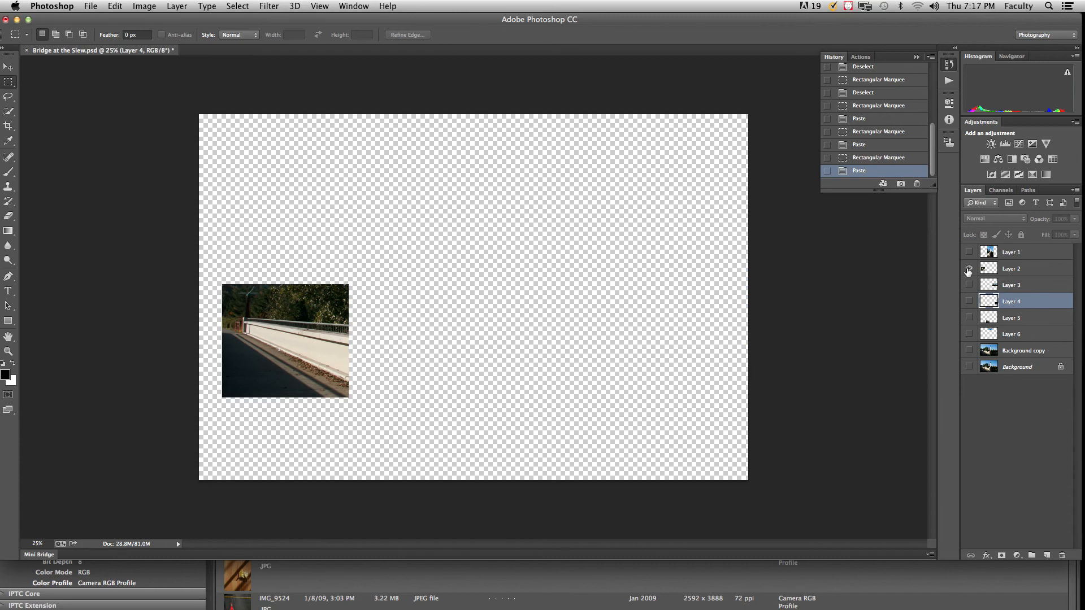
click(968, 269)
click(970, 253)
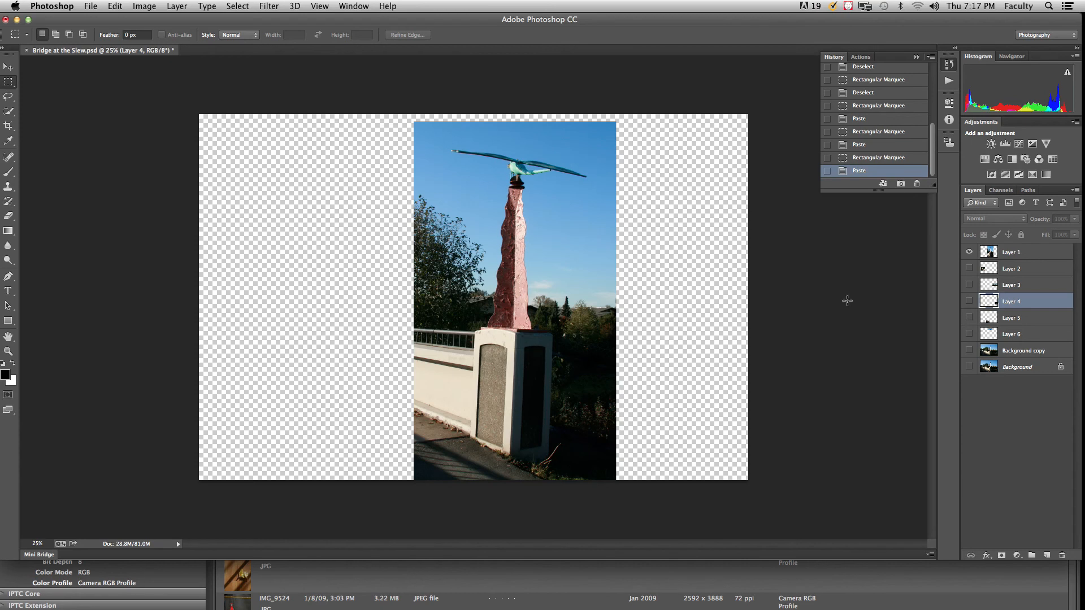
Hide the column crop on Layer 1 and show the crops on Layers 2 through 6 together.
click(969, 253)
click(969, 269)
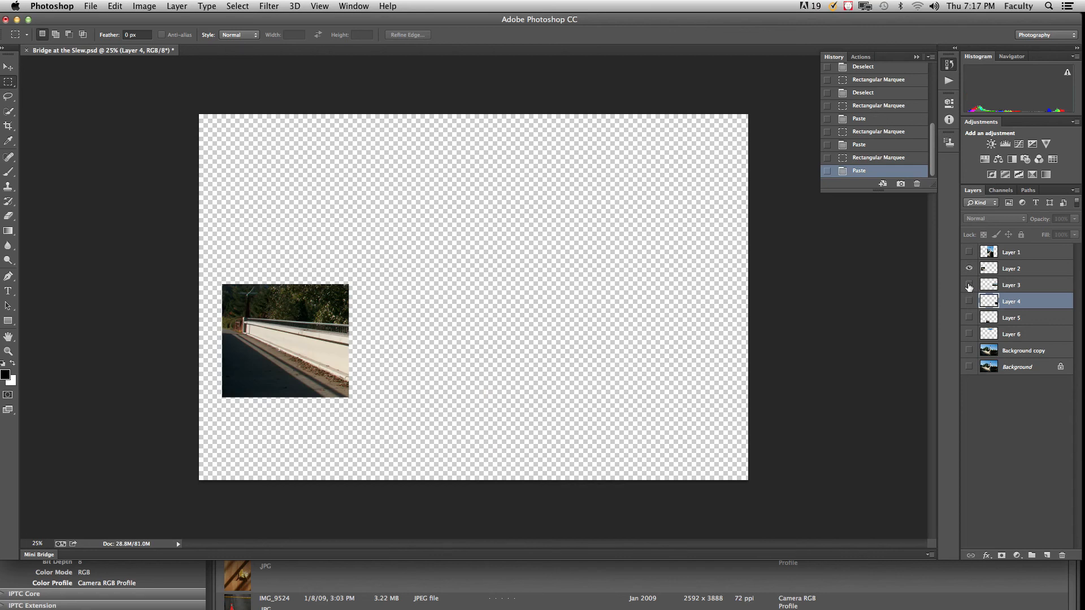
click(970, 286)
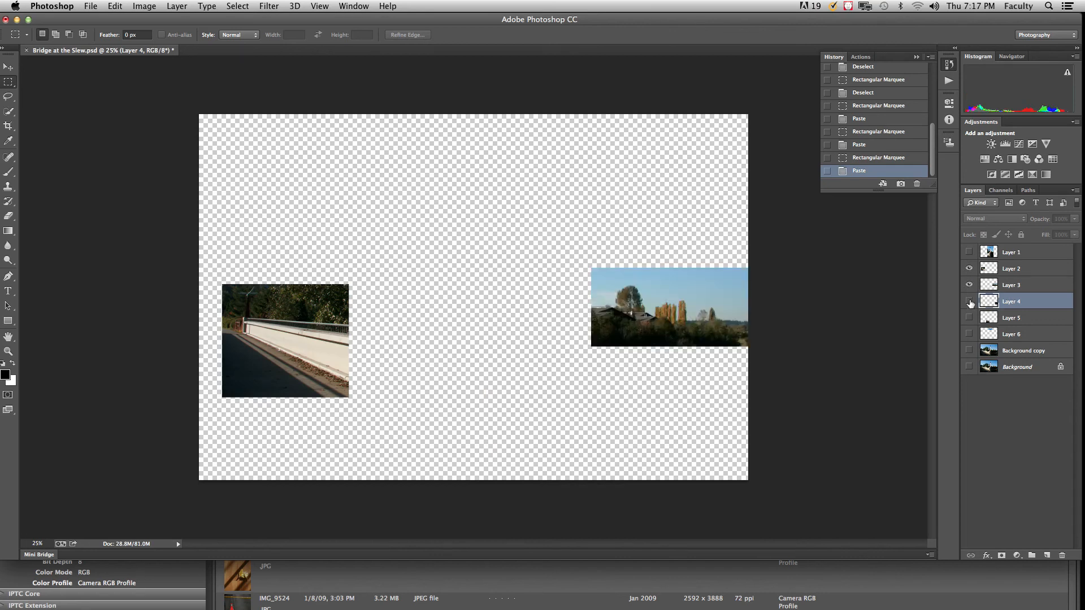
click(968, 301)
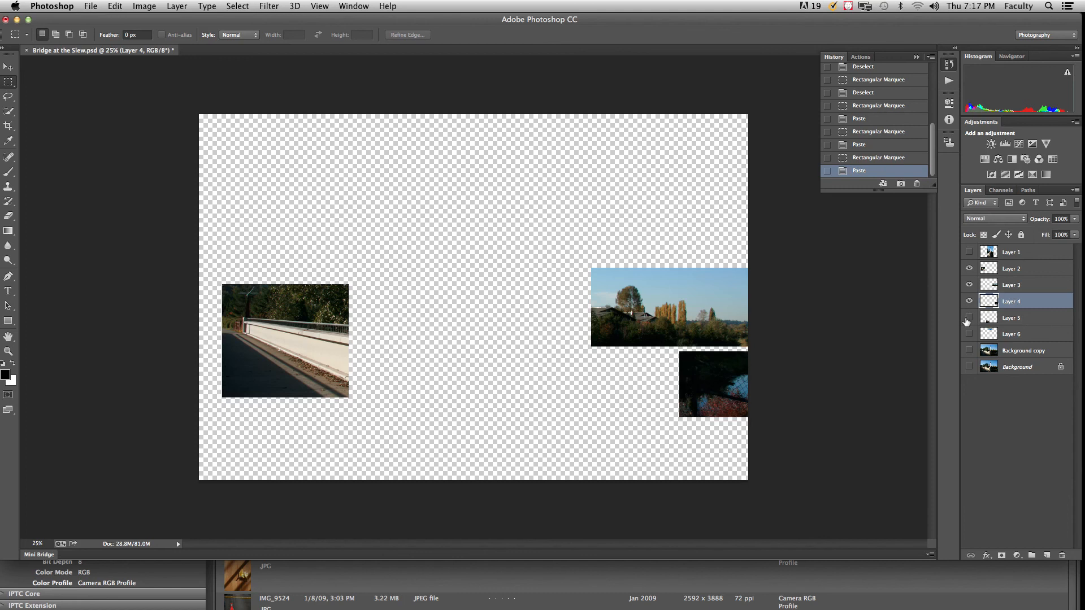
click(969, 317)
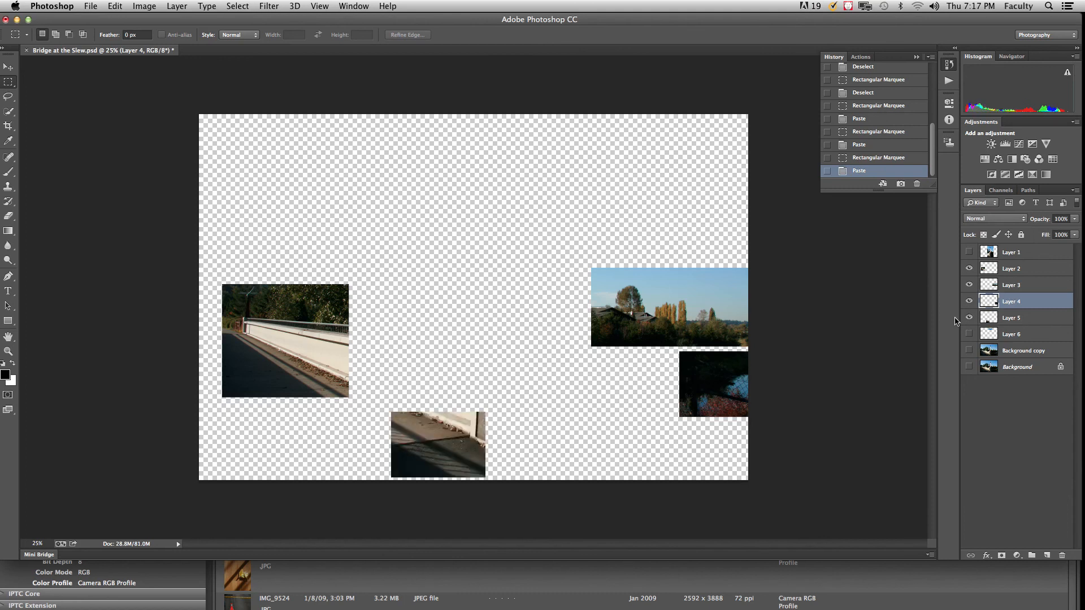
click(969, 334)
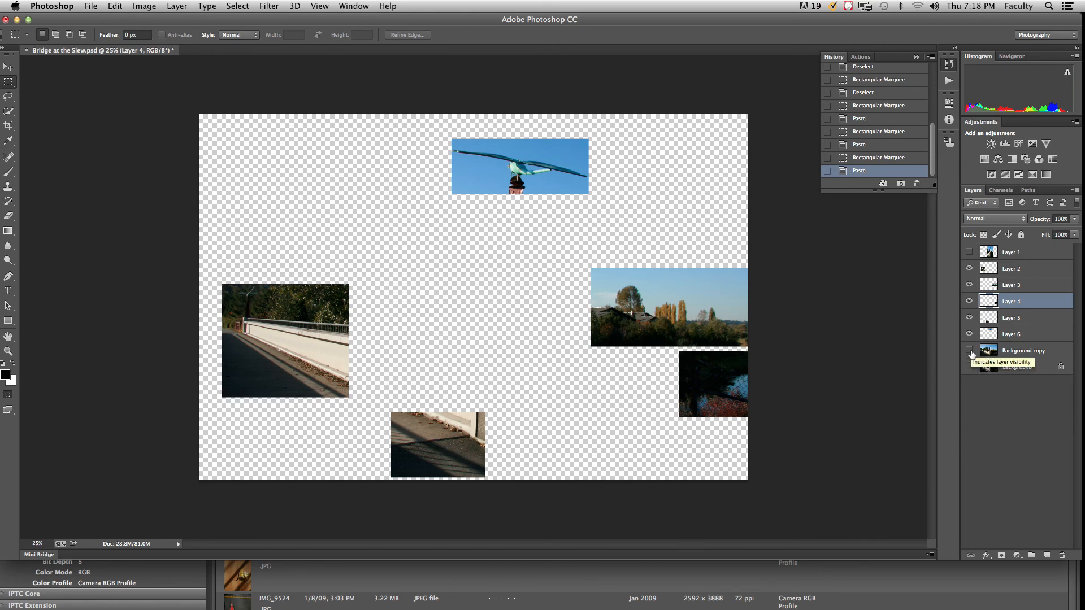
Show Layer 1 among the other crops, and hide the crops on Layers 2, 3 and 5.
click(970, 252)
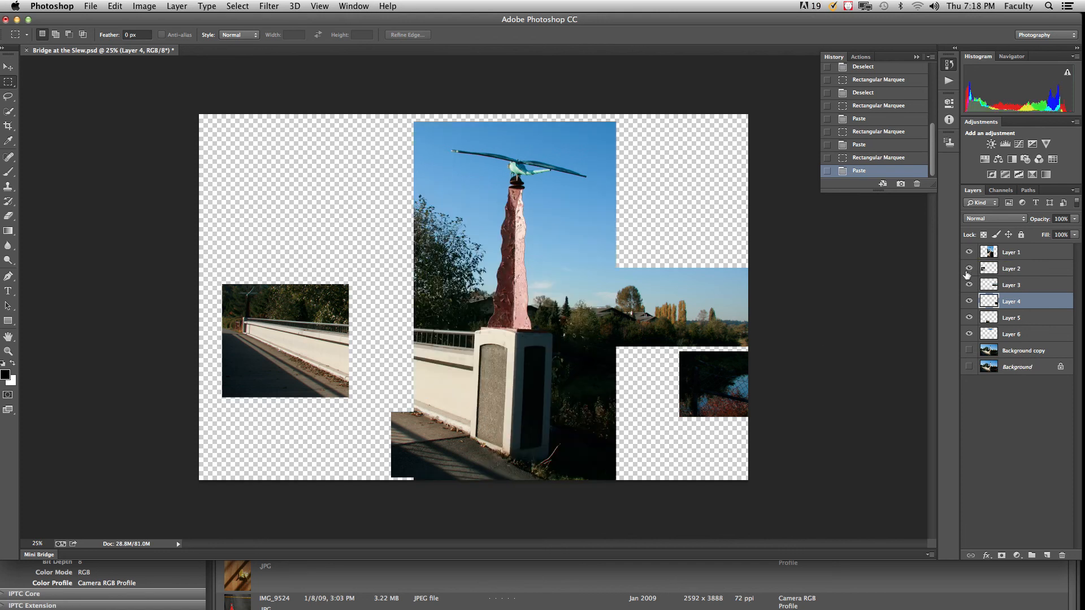
click(968, 269)
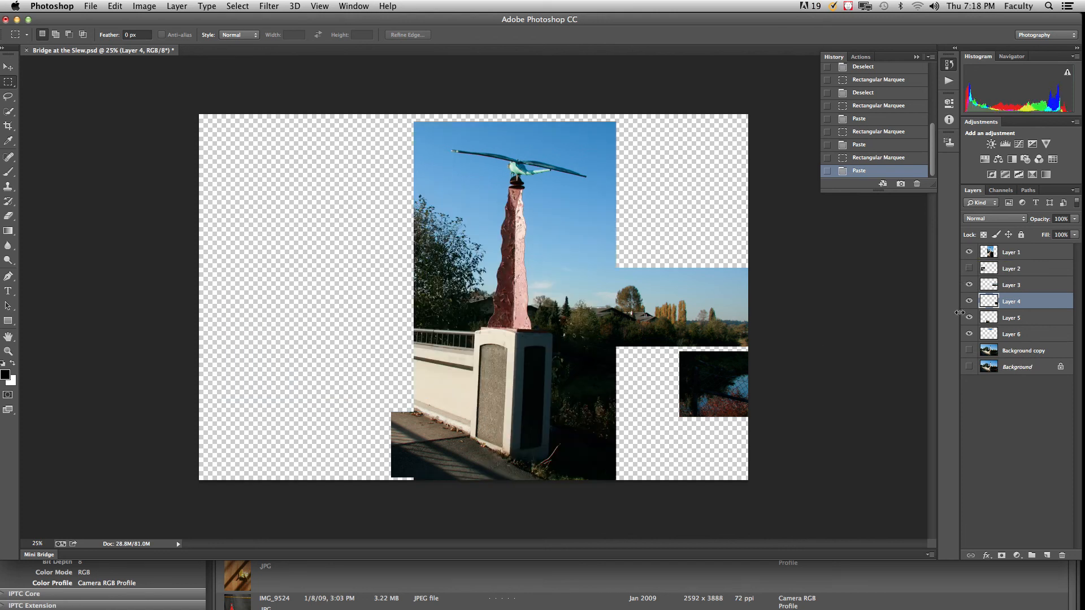
click(970, 269)
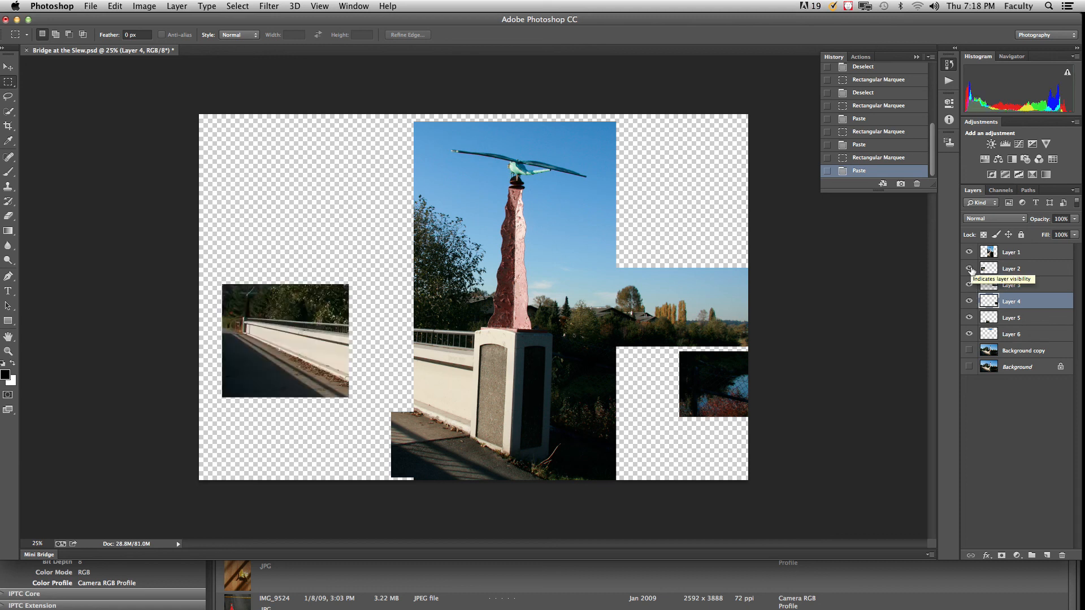
click(970, 269)
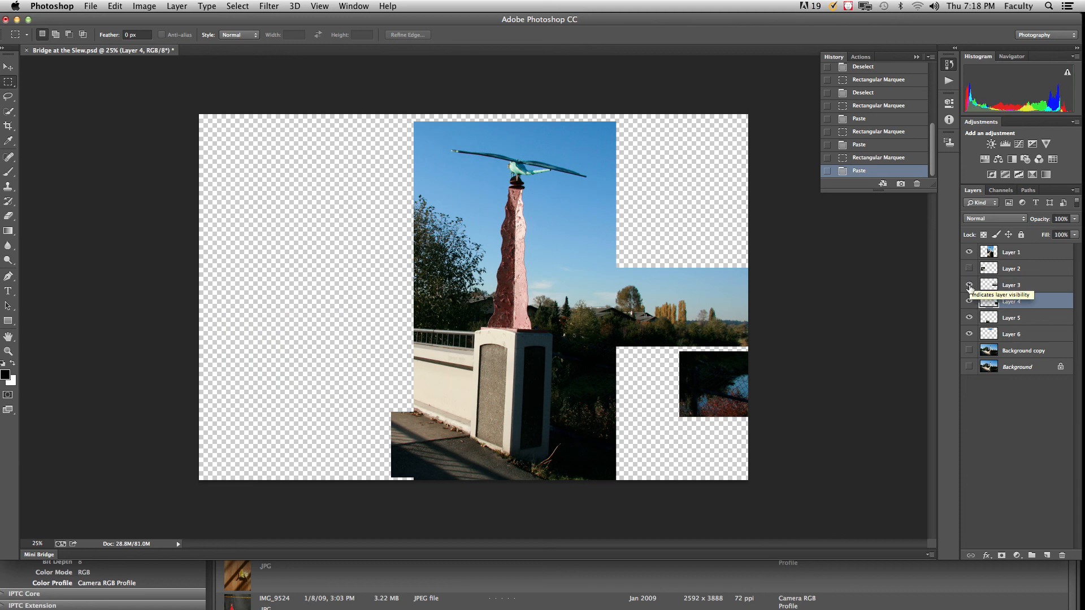
click(969, 285)
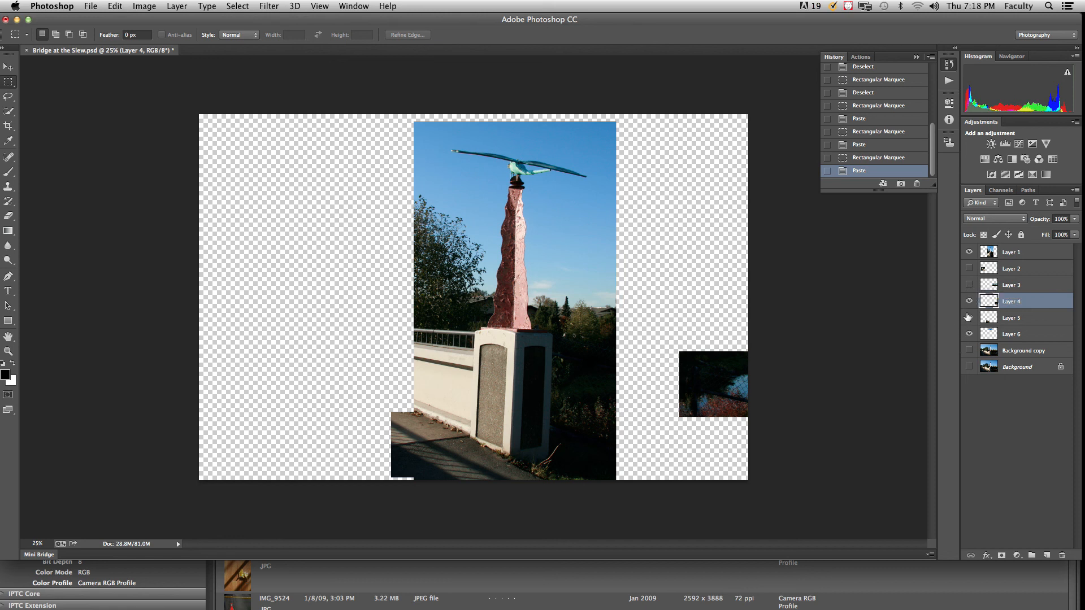
click(969, 318)
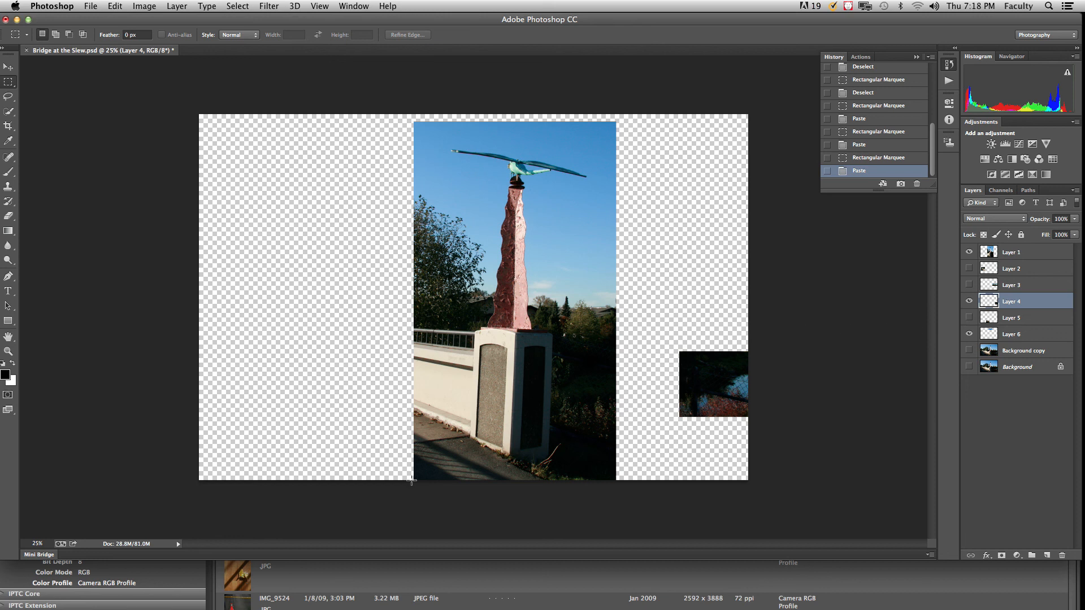
click(48, 535)
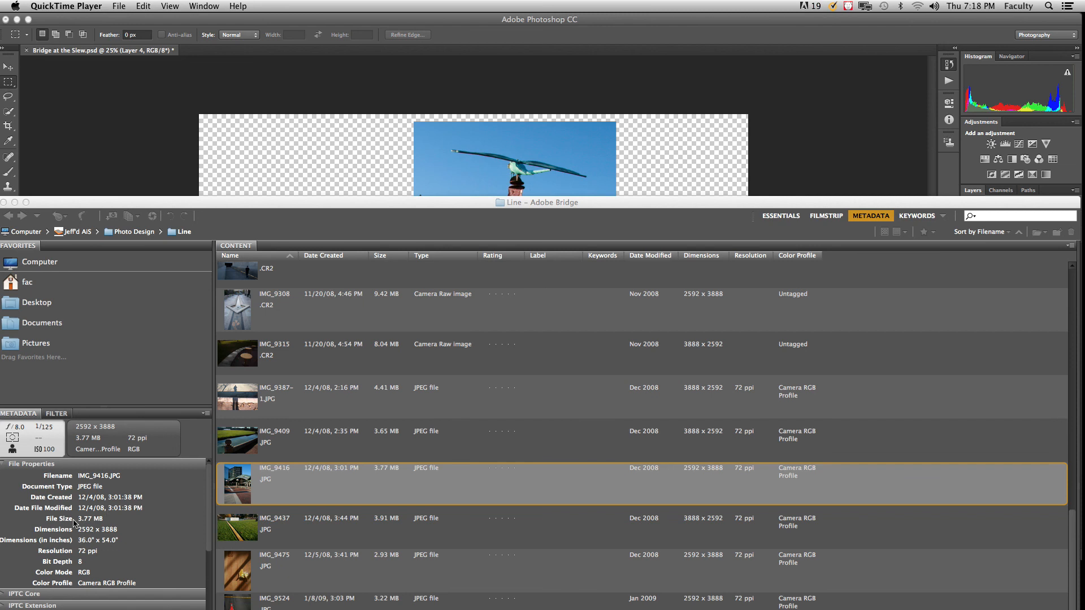